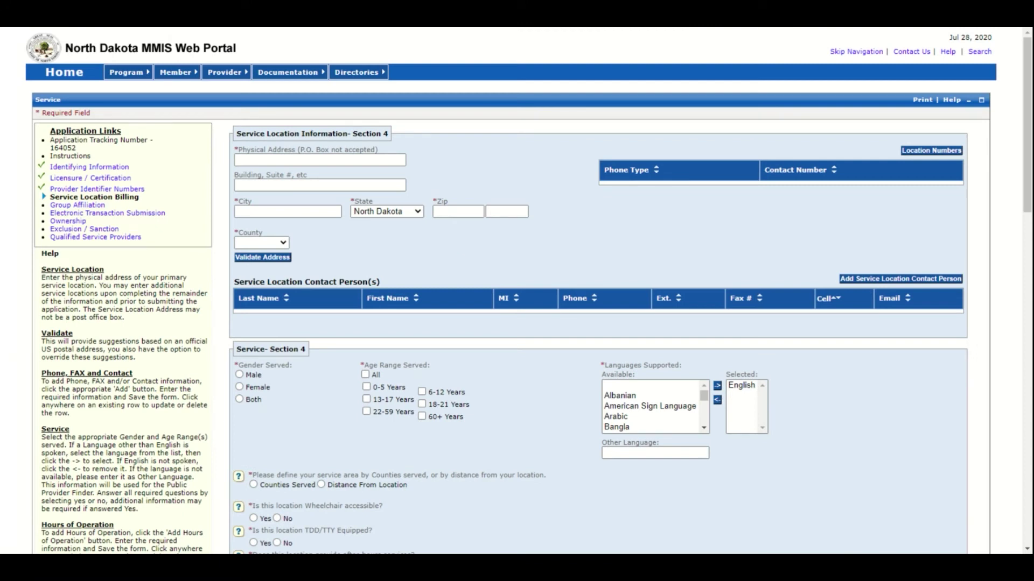
# Enter the location's street address, city Bismarck and Zip code, then validate the address.
pyautogui.click(320, 160)
pyautogui.click(319, 160)
pyautogui.write('123')
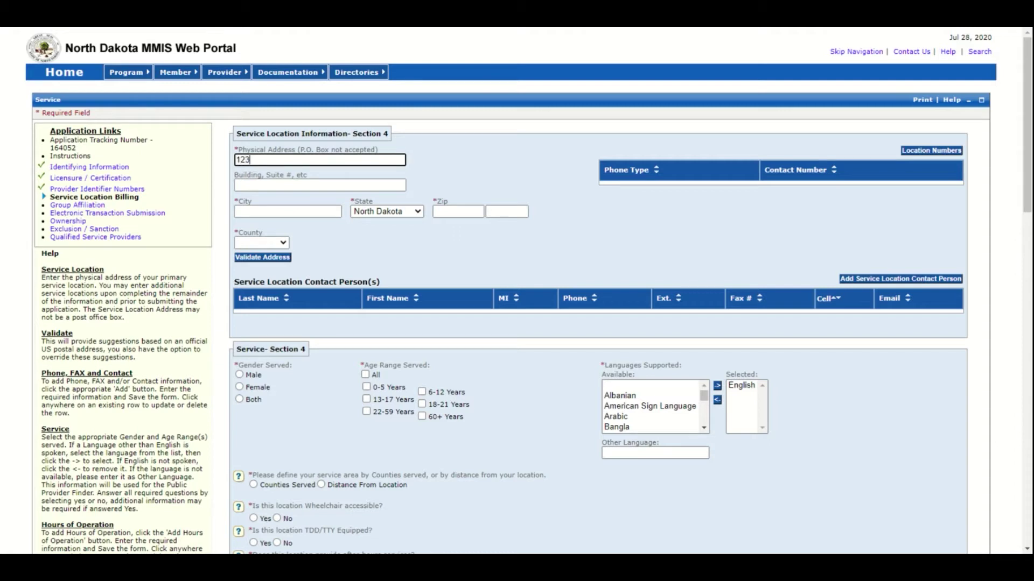
pyautogui.write(' Main St')
pyautogui.press('Tab')
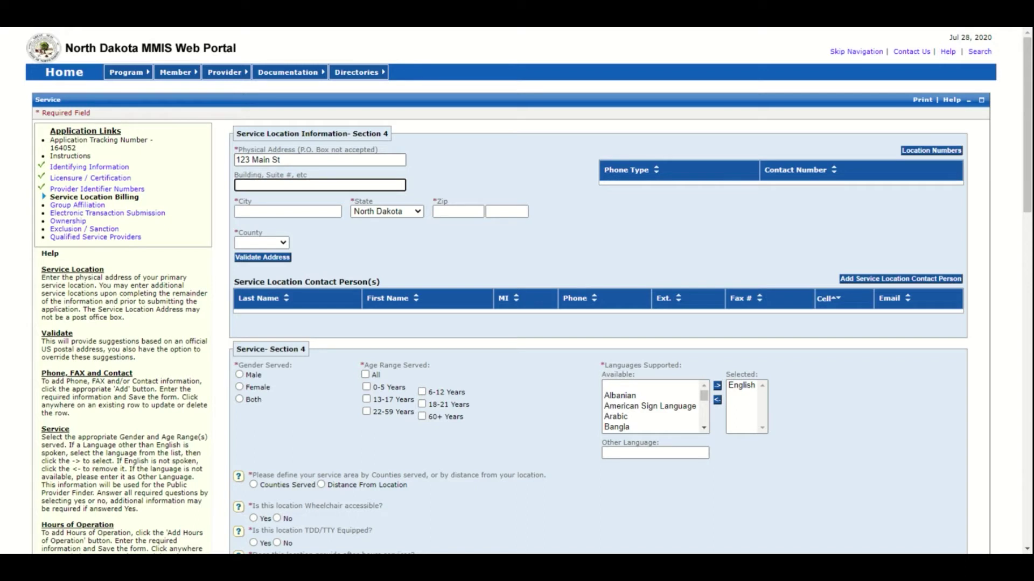
pyautogui.click(288, 212)
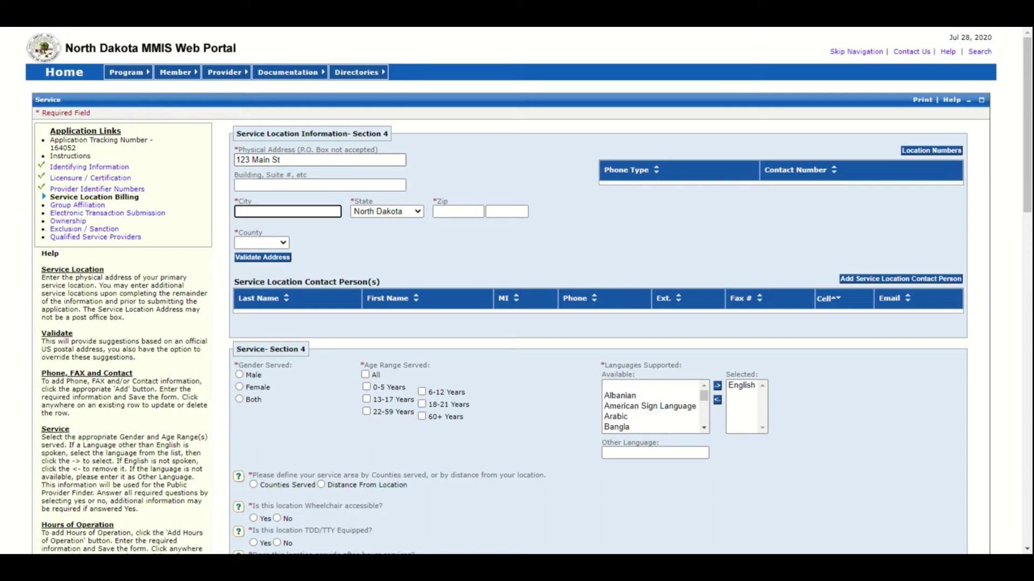
pyautogui.write('Bismarck')
pyautogui.press('Tab')
pyautogui.press('Tab')
pyautogui.write('585')
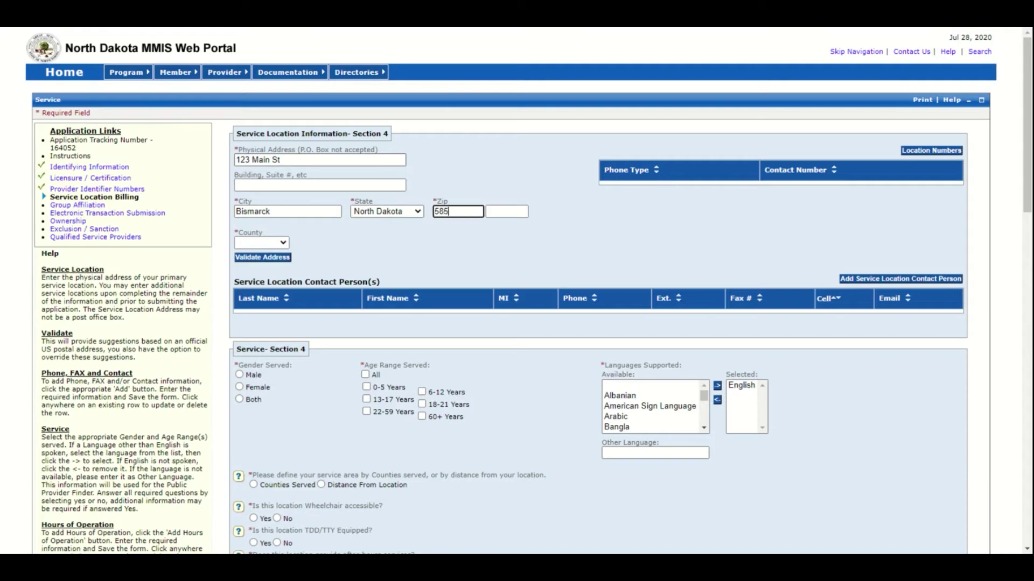
pyautogui.write('05')
pyautogui.click(272, 257)
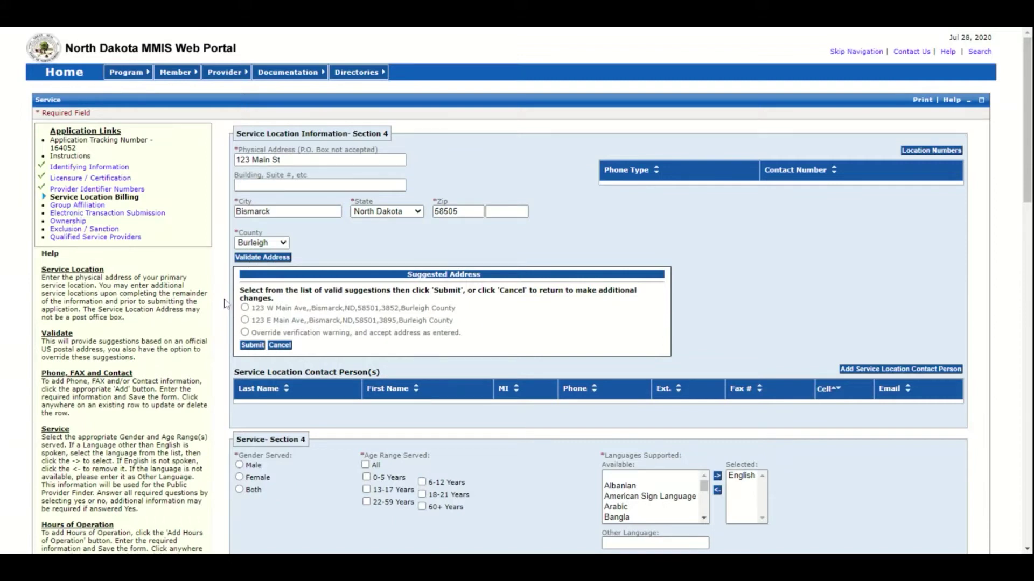
# Override the verification warning and accept the address exactly as entered.
pyautogui.click(244, 332)
pyautogui.click(251, 345)
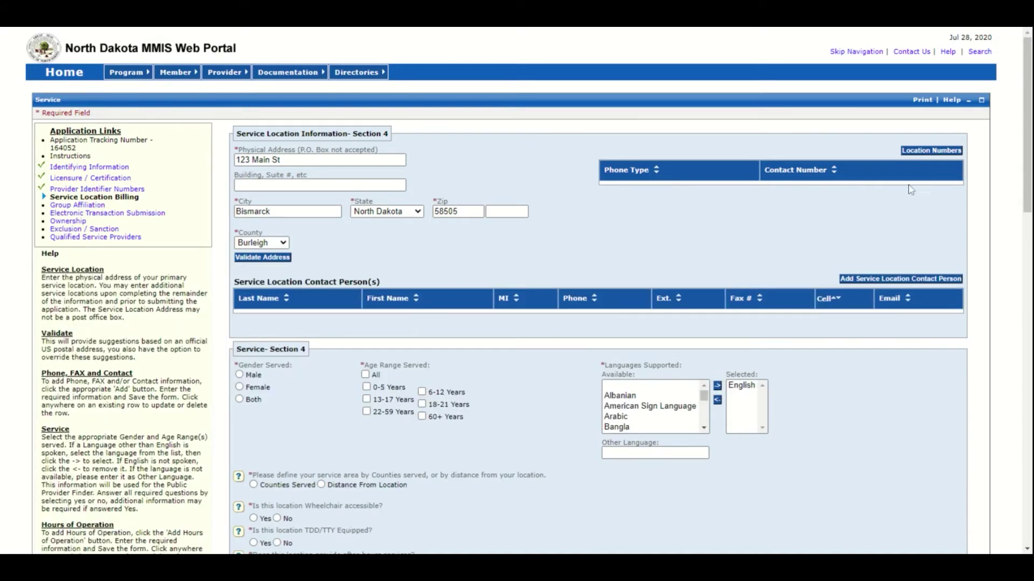
# Save a W-Work contact phone number to the location's phone list.
pyautogui.click(938, 152)
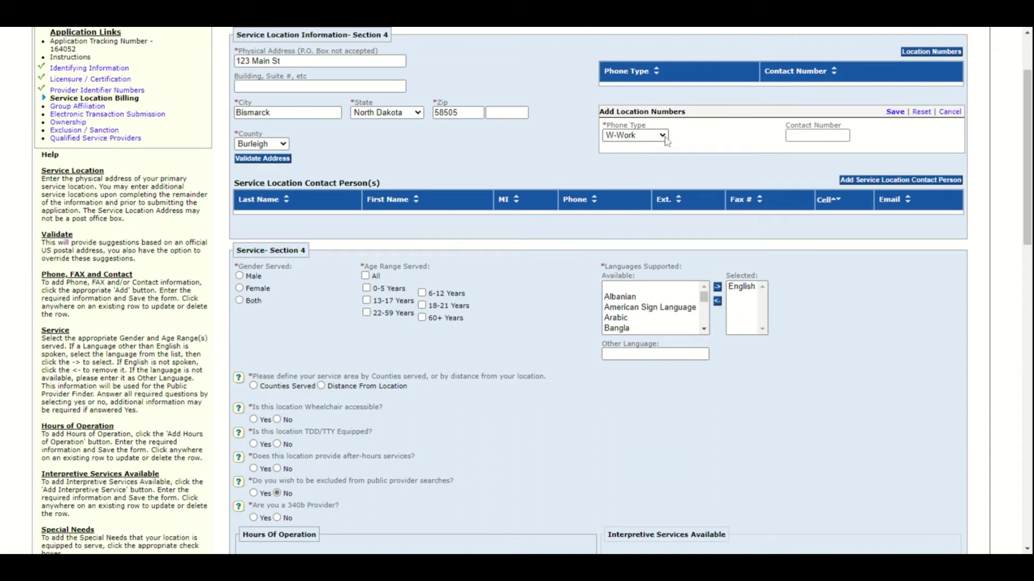
pyautogui.click(794, 139)
pyautogui.write('701-123')
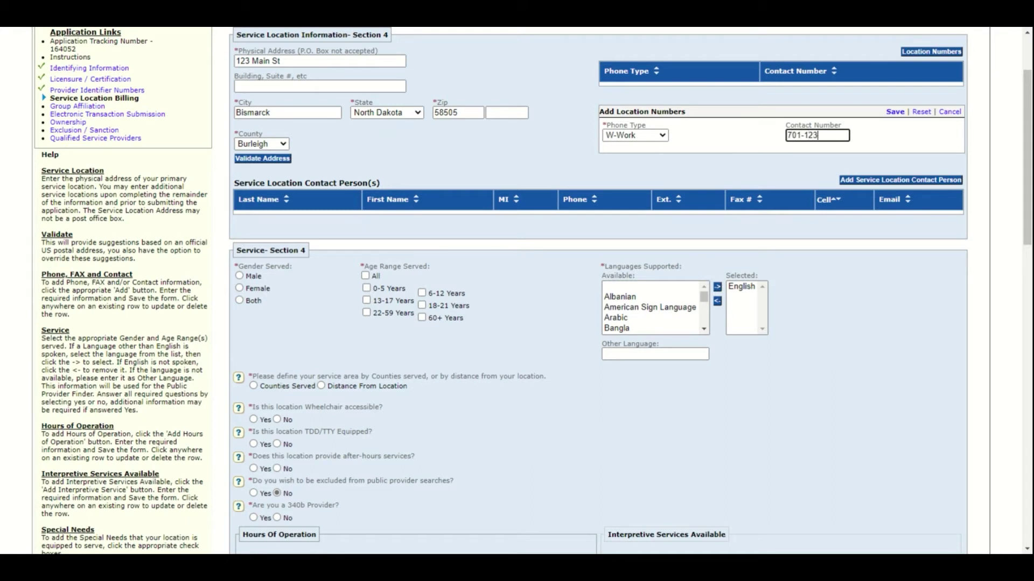
pyautogui.write('-4567')
pyautogui.click(895, 113)
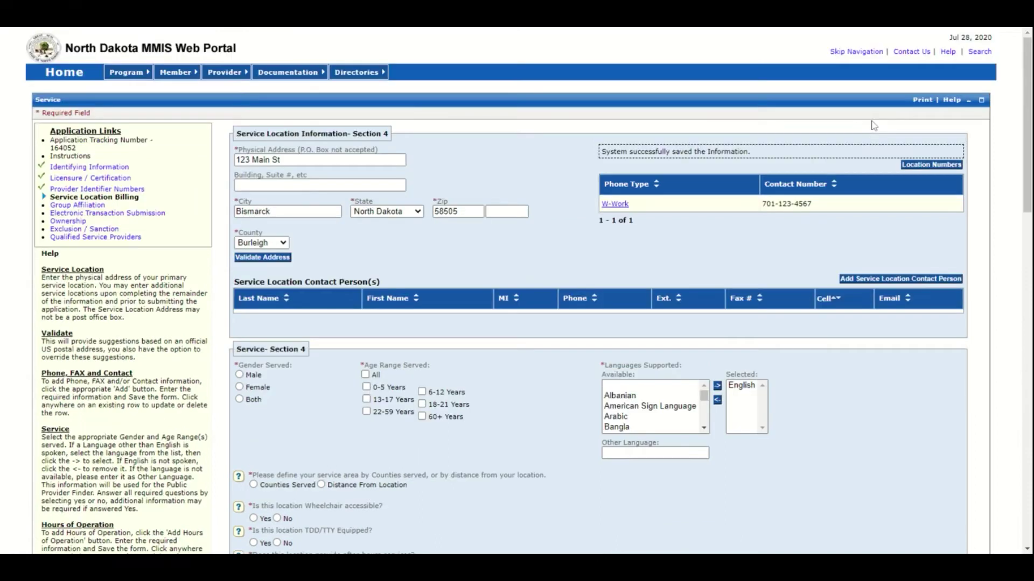
# Start a new service location contact person and enter their last name, first name and phone.
pyautogui.click(888, 280)
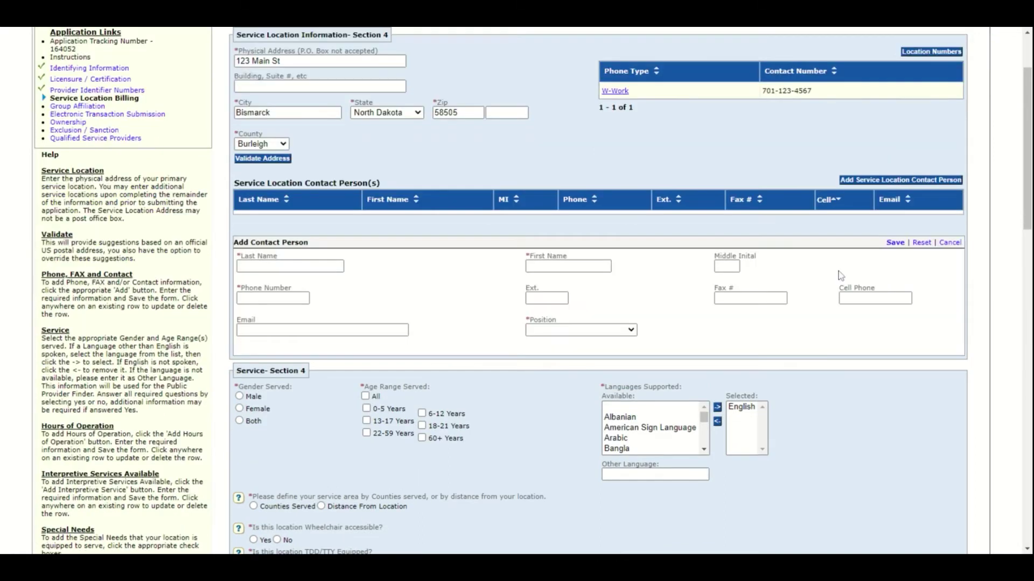
pyautogui.click(323, 267)
pyautogui.click(290, 266)
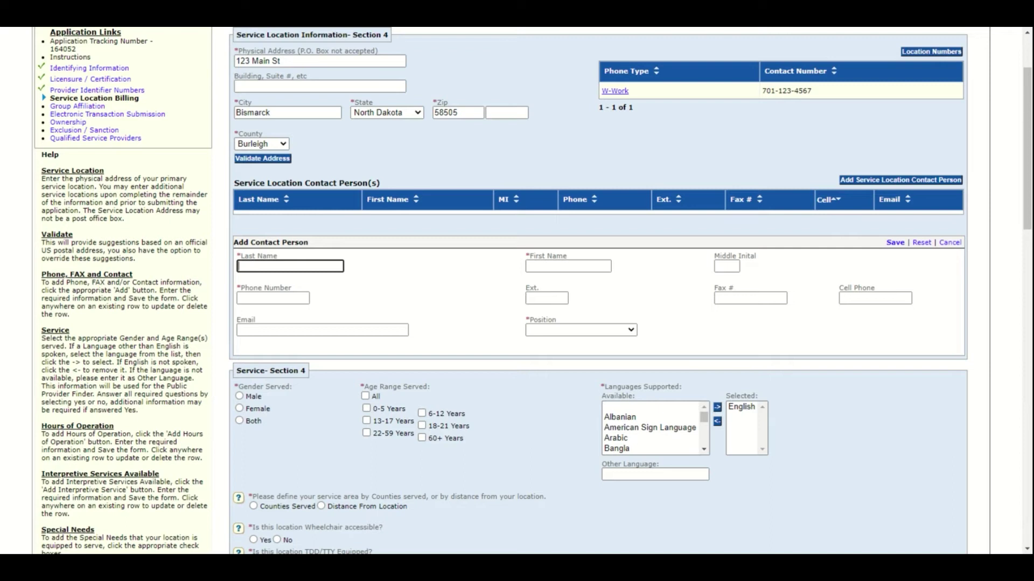
pyautogui.write('Smith')
pyautogui.click(568, 266)
pyautogui.write('Jane')
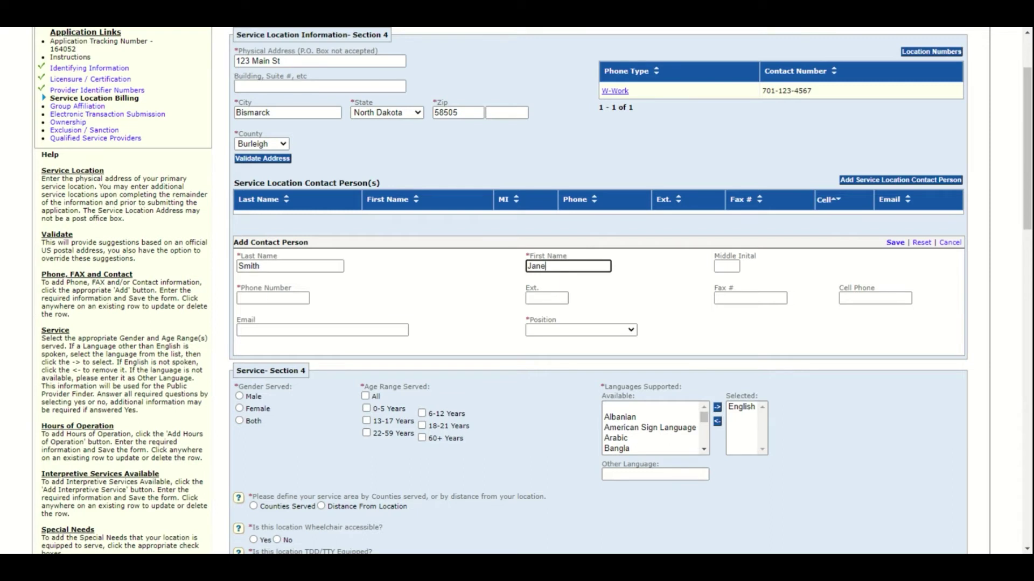
pyautogui.click(273, 298)
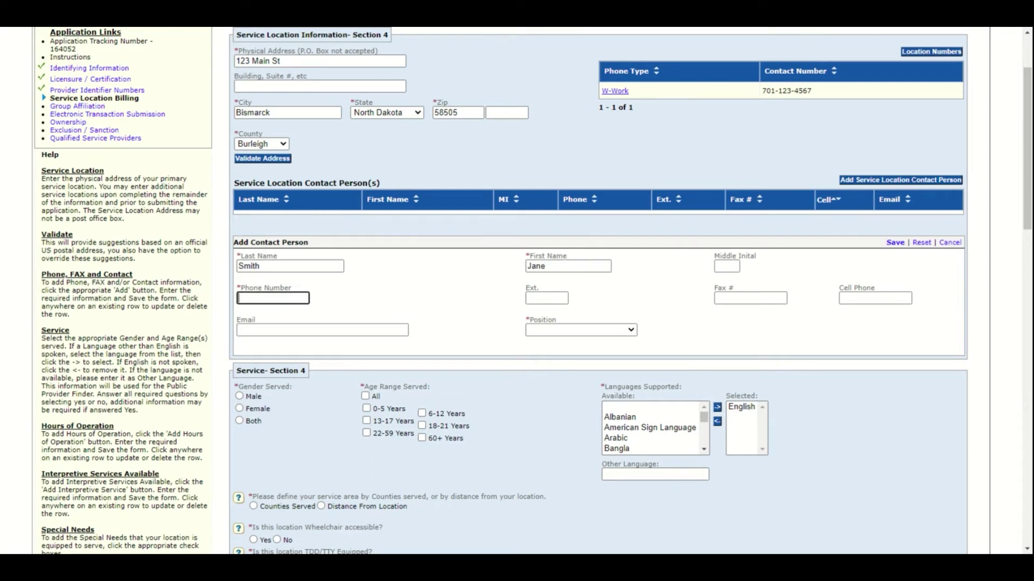
pyautogui.write('701-123-4567')
# Add the contact's extension and e-mail, set position to Provider Enrollment Office, and save.
pyautogui.click(545, 299)
pyautogui.write('001')
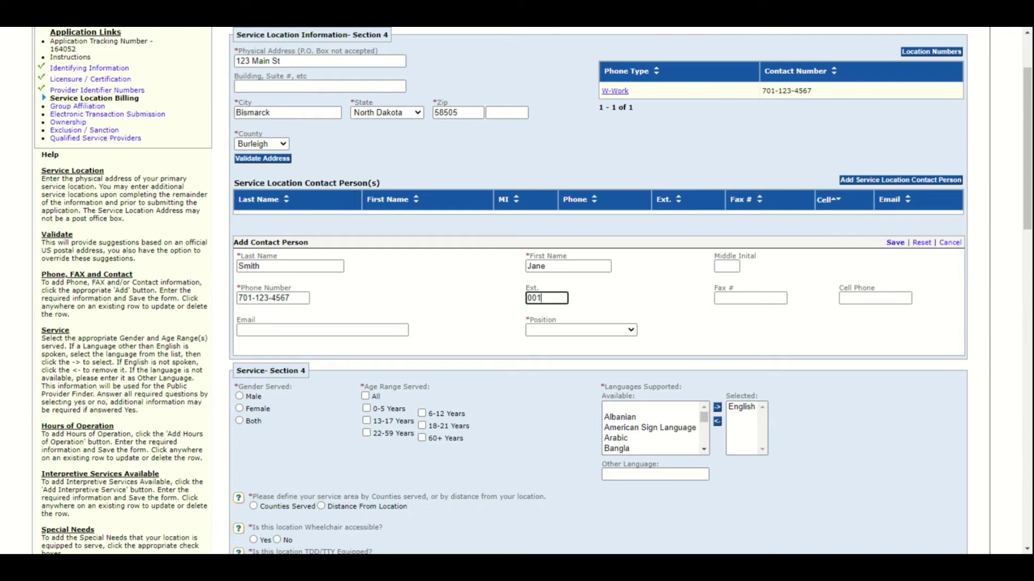
pyautogui.click(371, 329)
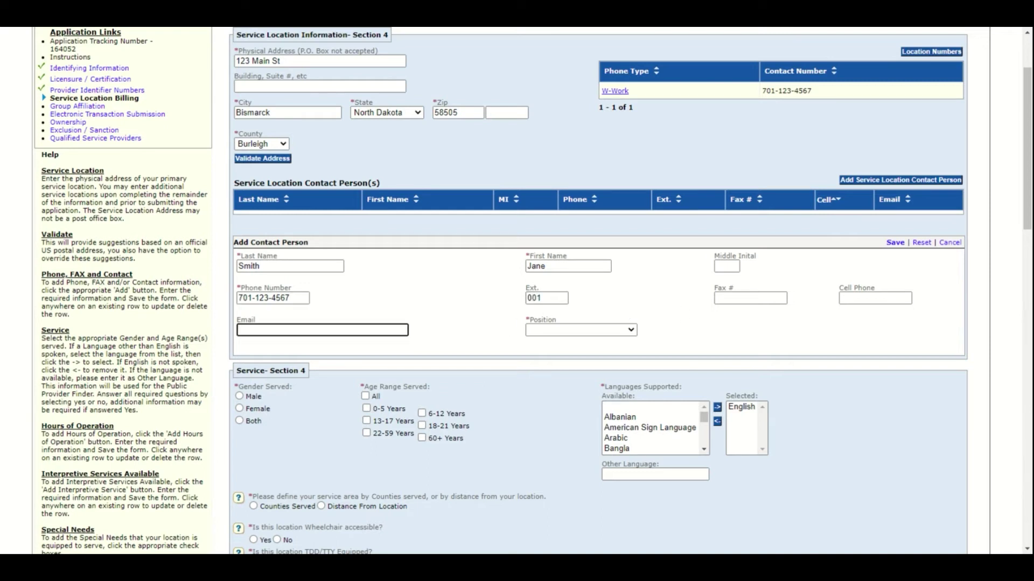
pyautogui.click(591, 332)
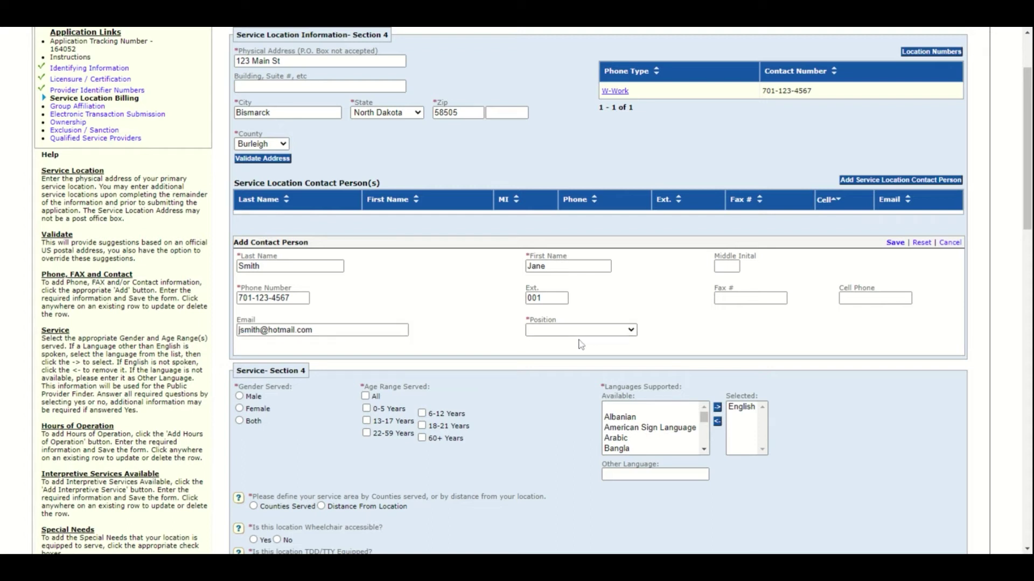
pyautogui.click(581, 344)
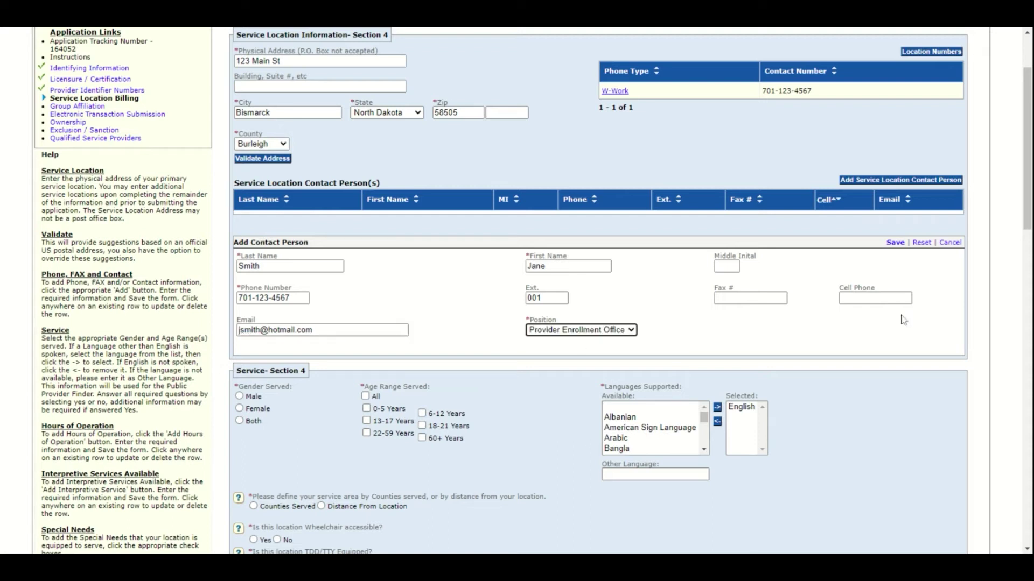
pyautogui.click(894, 245)
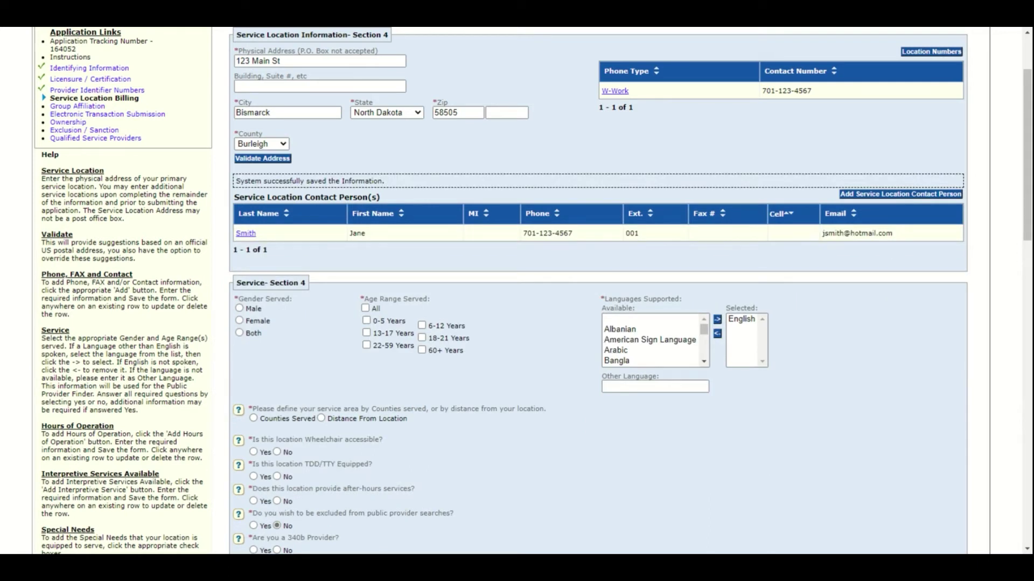
# Set Gender Served to Both, select All age ranges, and choose Counties Served as the service area.
pyautogui.scroll(-3, 239, 174)
pyautogui.click(239, 174)
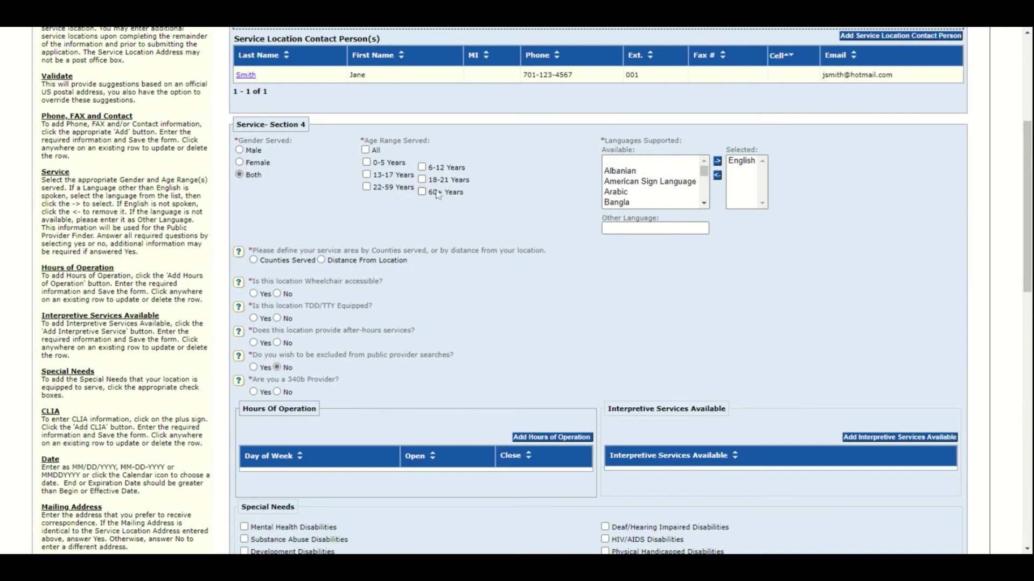
pyautogui.click(366, 151)
pyautogui.click(321, 260)
pyautogui.scroll(-2, 325, 262)
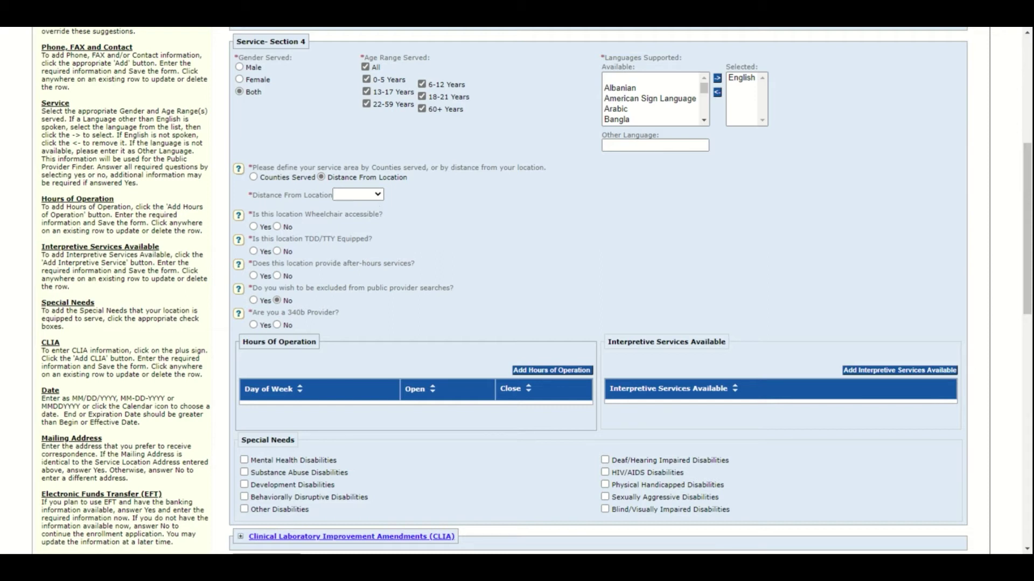
pyautogui.click(253, 178)
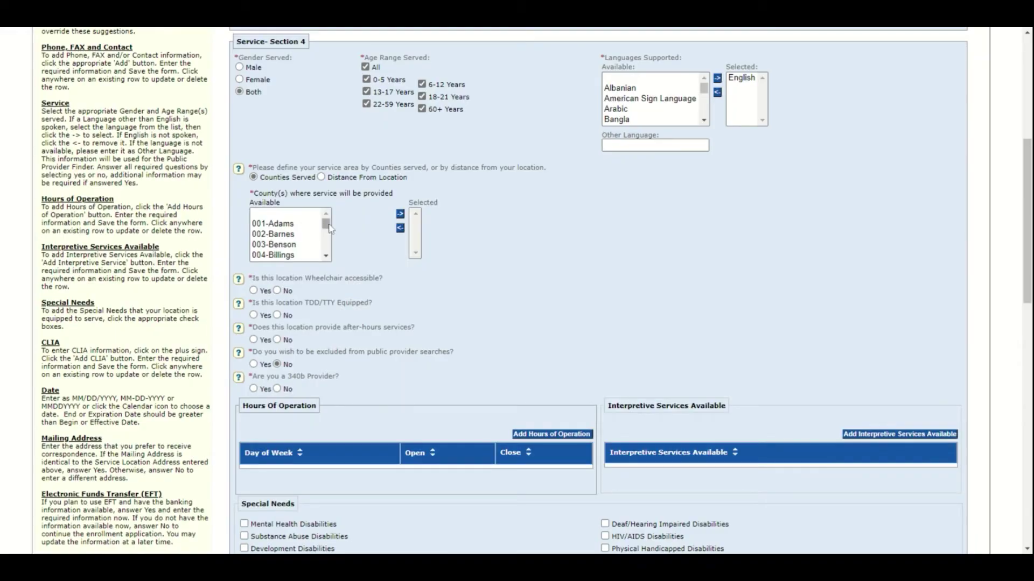
pyautogui.moveTo(325, 223); pyautogui.dragTo(326, 222)
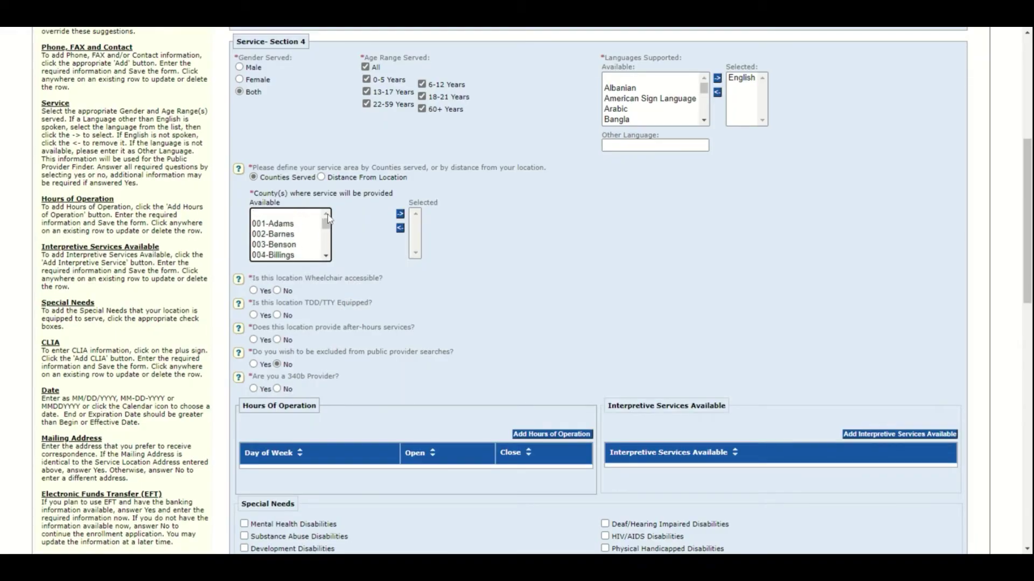
# Move counties 001-Adams and 004-Billings into the selected counties list.
pyautogui.click(291, 227)
pyautogui.click(401, 214)
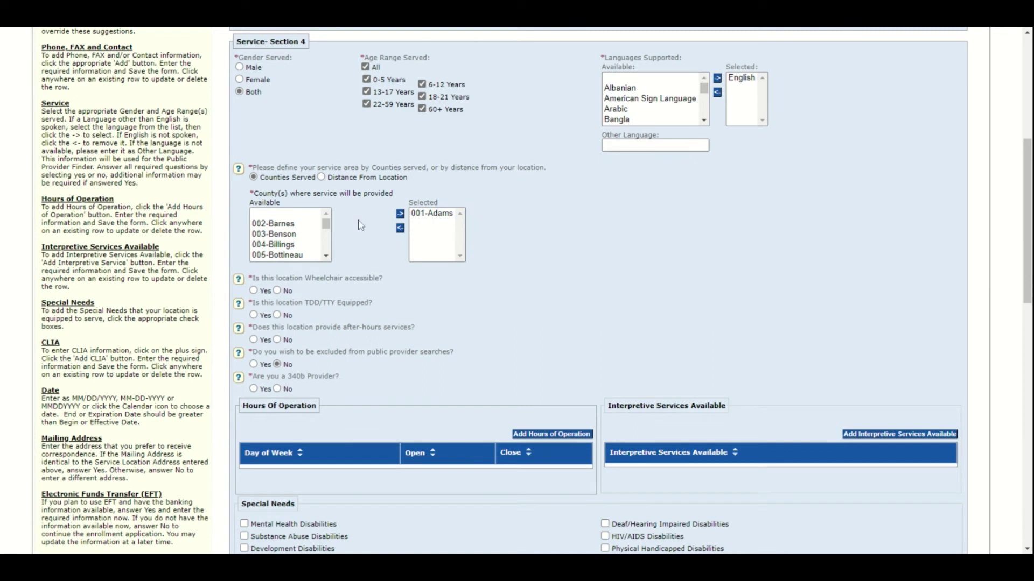
pyautogui.click(288, 245)
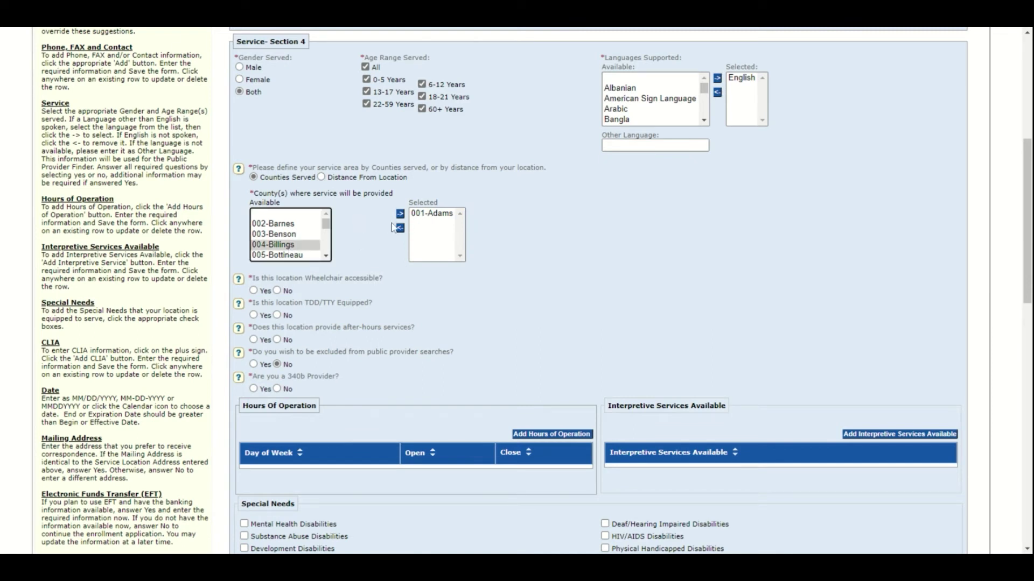
pyautogui.click(399, 215)
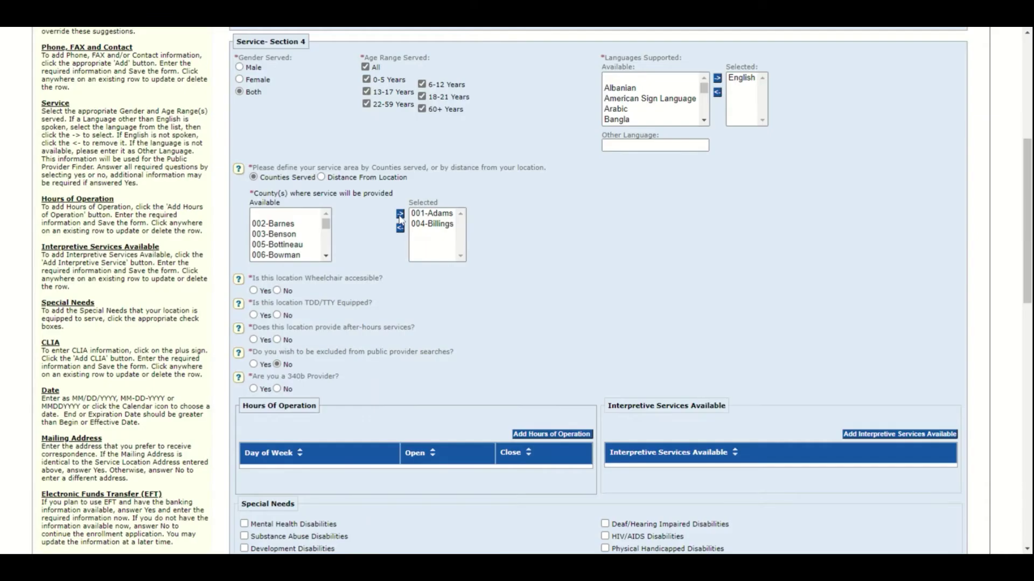
# Answer Yes to wheelchair access and TDD/TTY, and No to being a 340b provider.
pyautogui.click(253, 290)
pyautogui.click(254, 315)
pyautogui.click(277, 389)
# Mark the mailing address as the same as the service location.
pyautogui.scroll(-3, 506, 375)
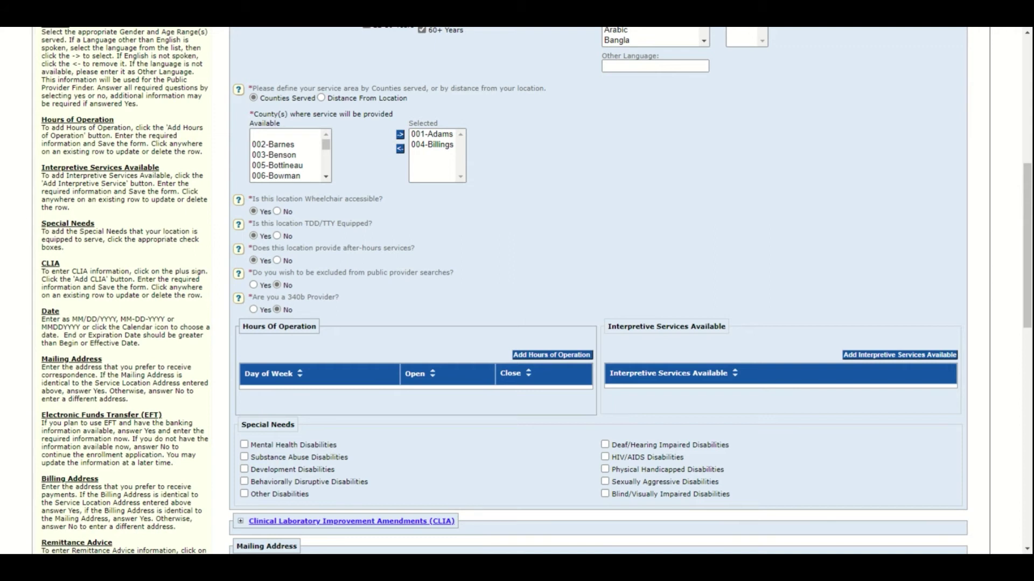
pyautogui.scroll(-6, 598, 291)
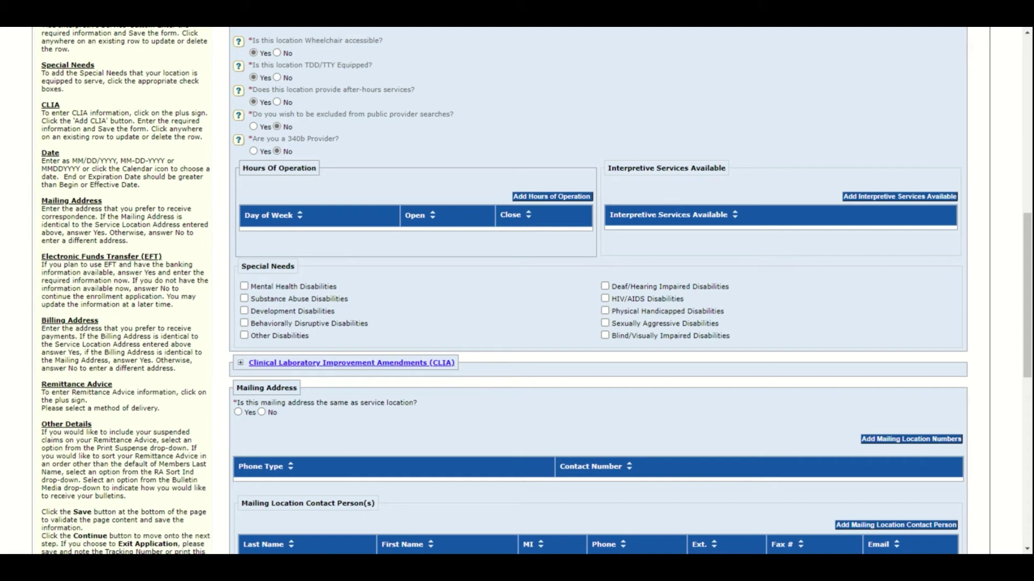
pyautogui.scroll(-6, 481, 309)
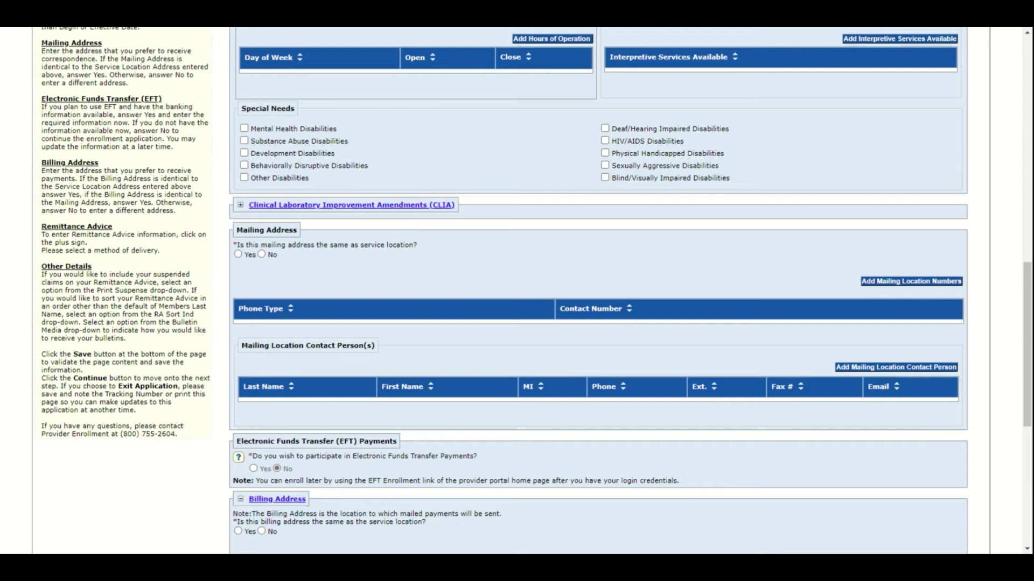
pyautogui.click(238, 254)
# Mark the billing address as the same as the service location.
pyautogui.scroll(-3, 237, 259)
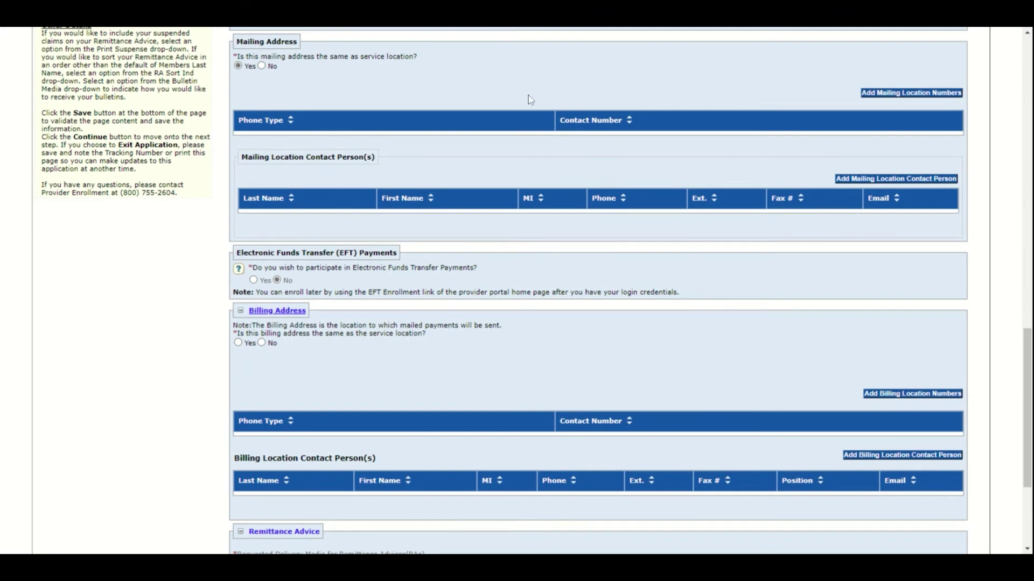
pyautogui.scroll(-1, 194, 215)
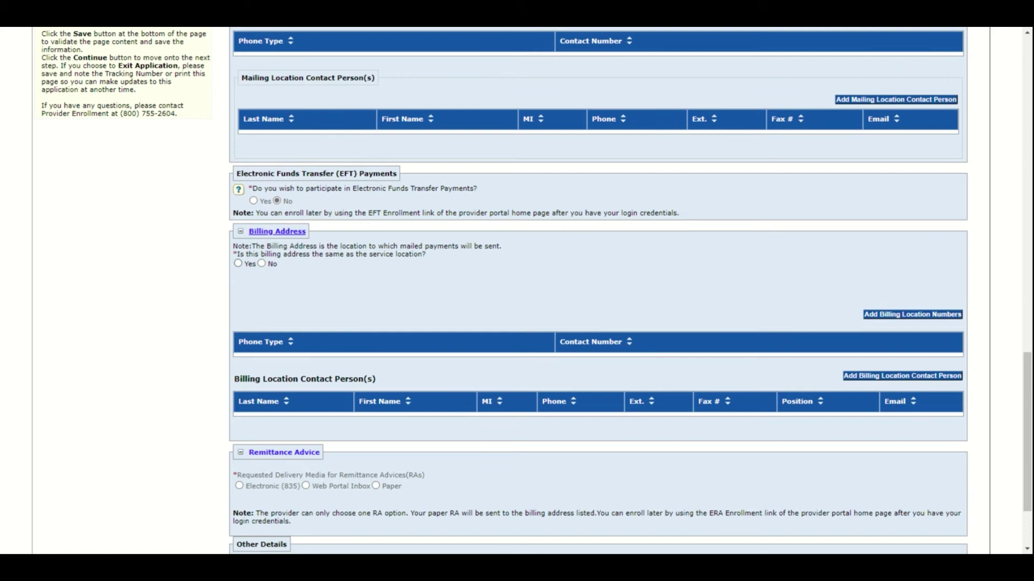
pyautogui.click(238, 264)
# Choose Web Portal Inbox as the remittance advice delivery method.
pyautogui.scroll(2, 464, 292)
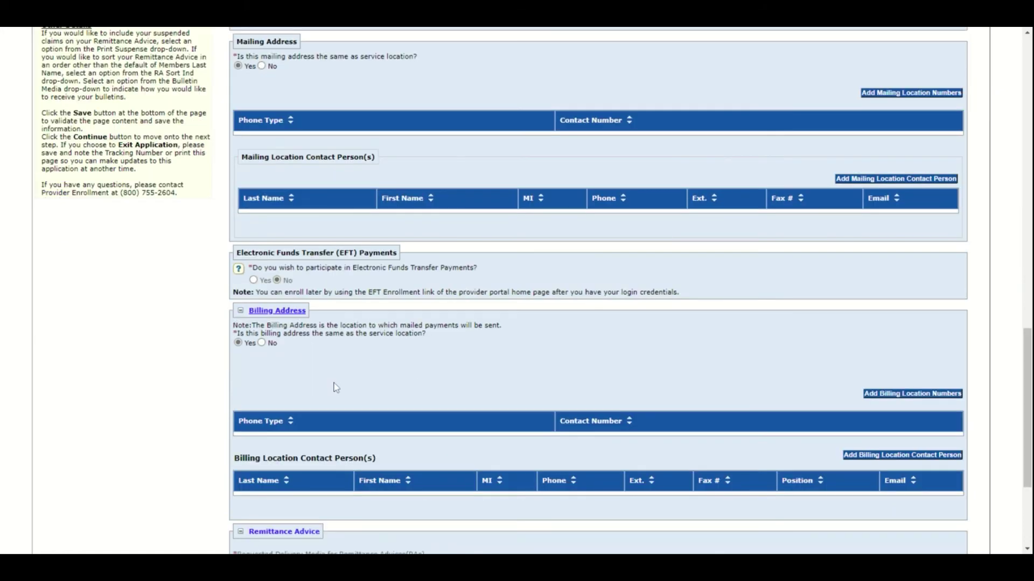
pyautogui.scroll(-5, 418, 371)
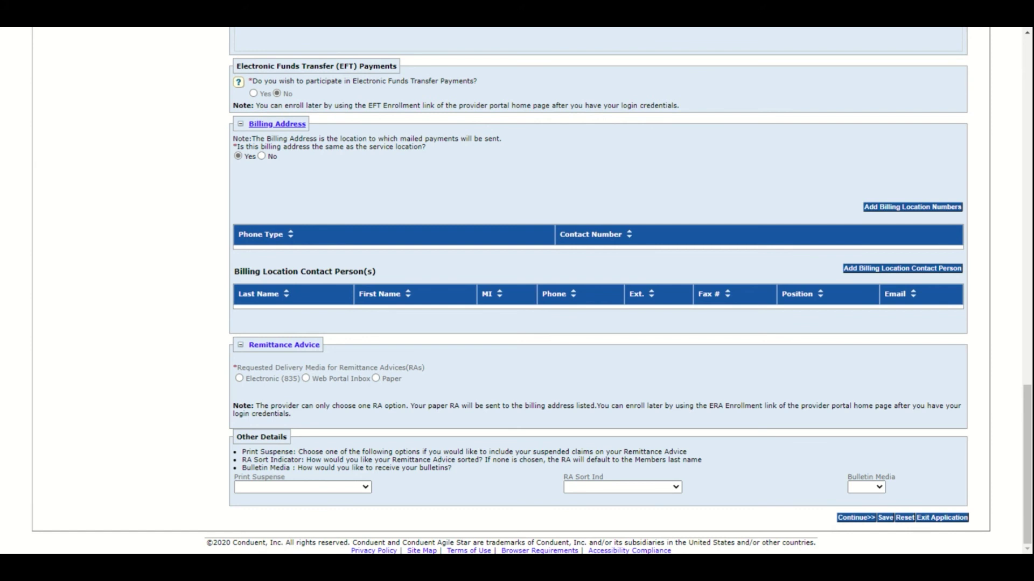
pyautogui.click(357, 382)
# Switch remittance advice delivery to Paper.
pyautogui.click(387, 382)
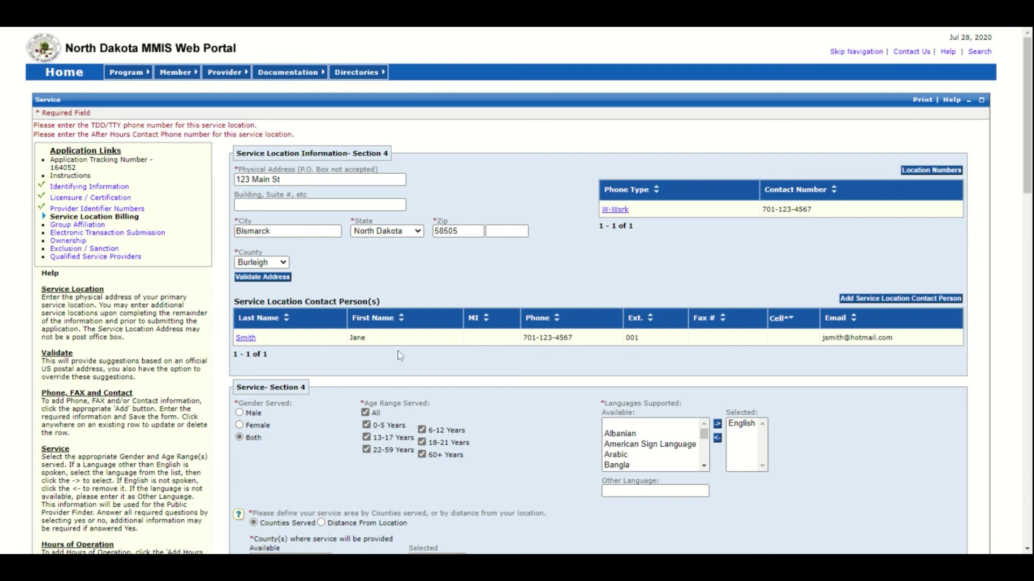
pyautogui.scroll(-6, 399, 354)
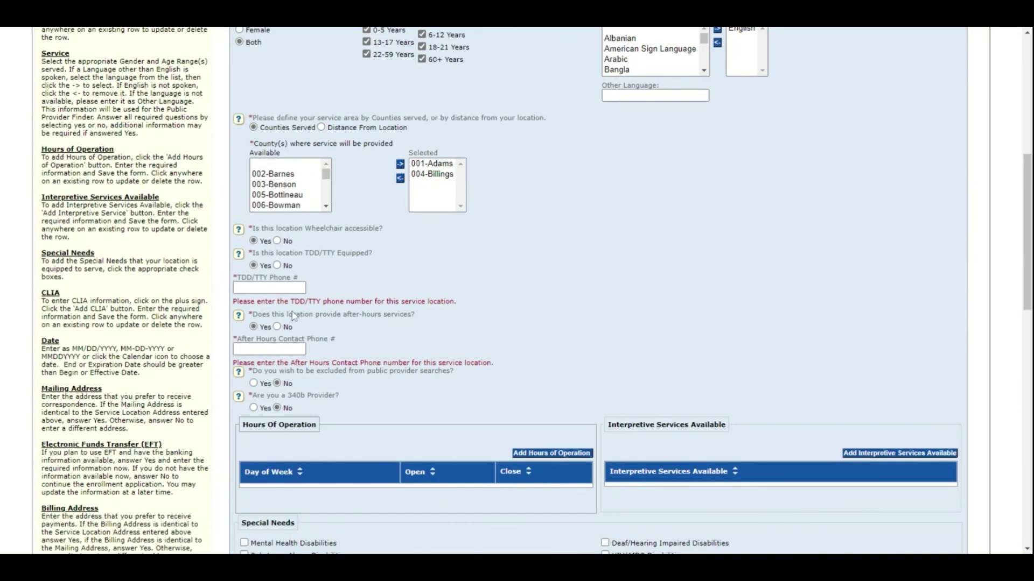
# Enter the provider's TDD/TTY phone number and the after-hours contact phone number.
pyautogui.click(272, 288)
pyautogui.write('701-123-4567')
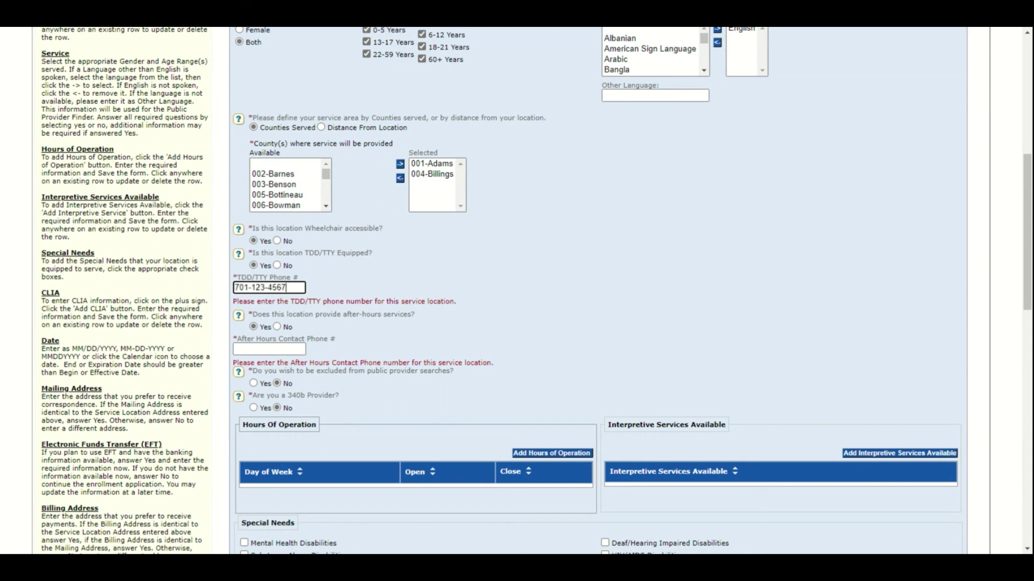
pyautogui.press('Tab')
pyautogui.write('70')
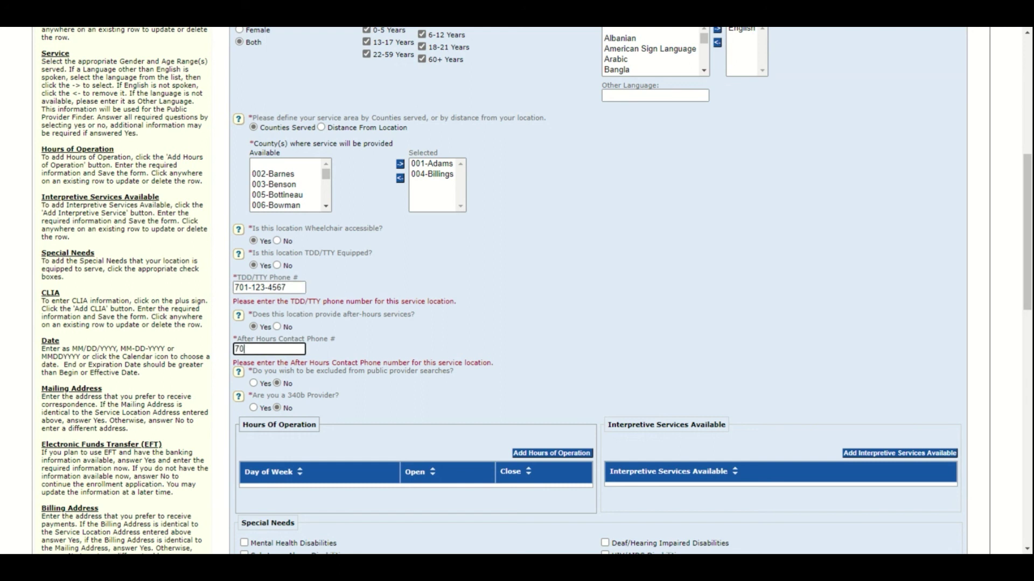
pyautogui.write('1-123-4567')
# Save the Service Location Billing page from the bottom of the form.
pyautogui.scroll(-1, 634, 317)
pyautogui.scroll(-15, 646, 313)
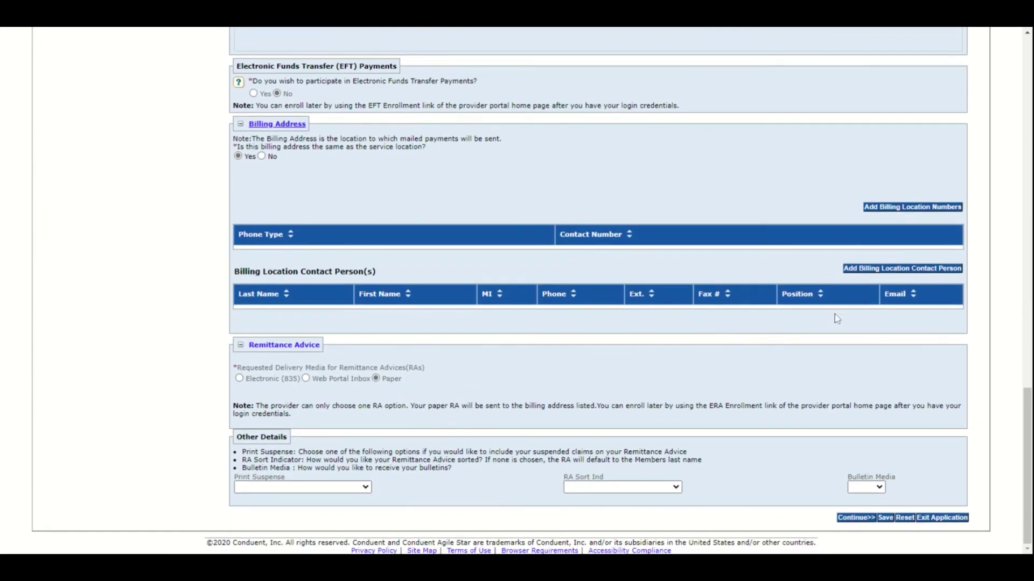
pyautogui.click(887, 518)
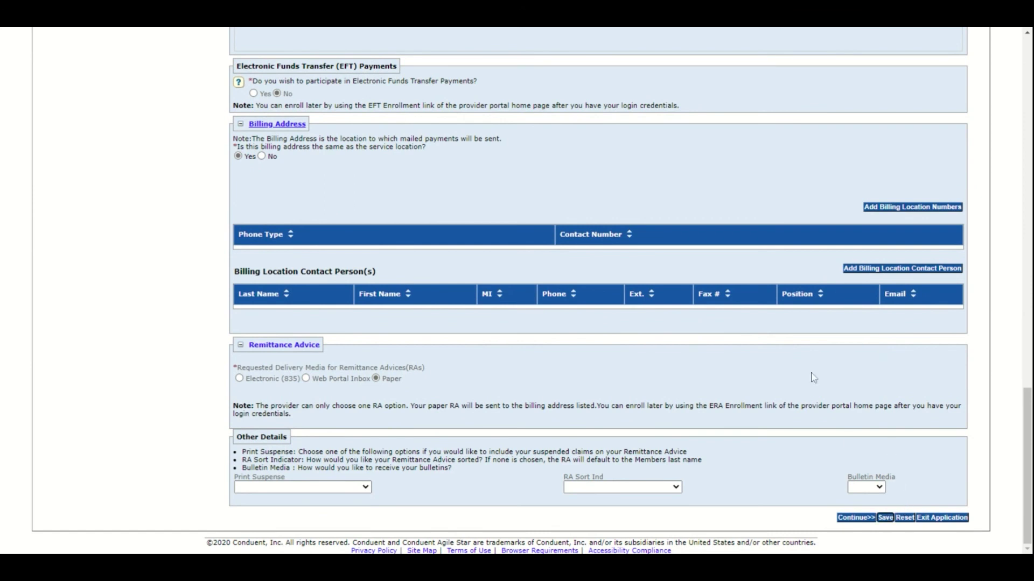